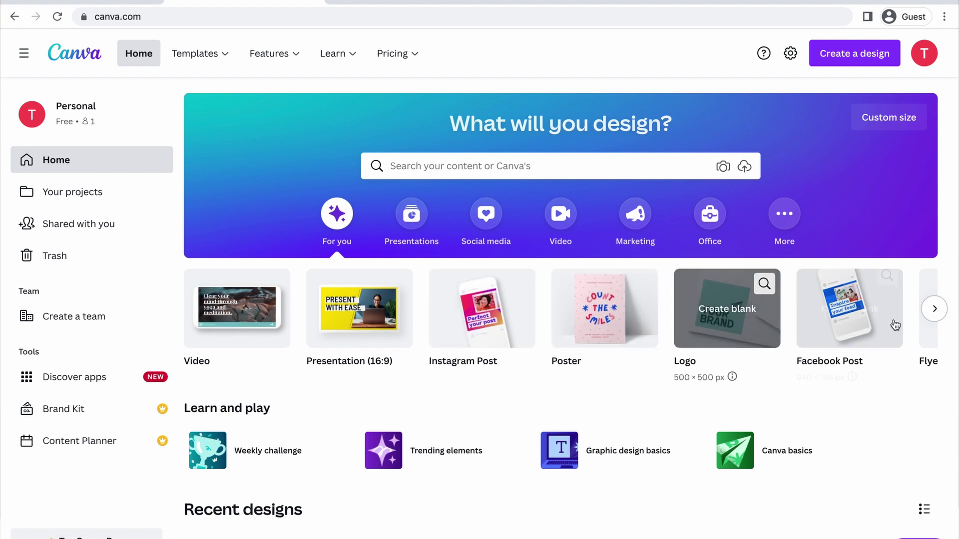
- Create a new blank design with a custom size of 600 × 600 px
left_click(933, 310)
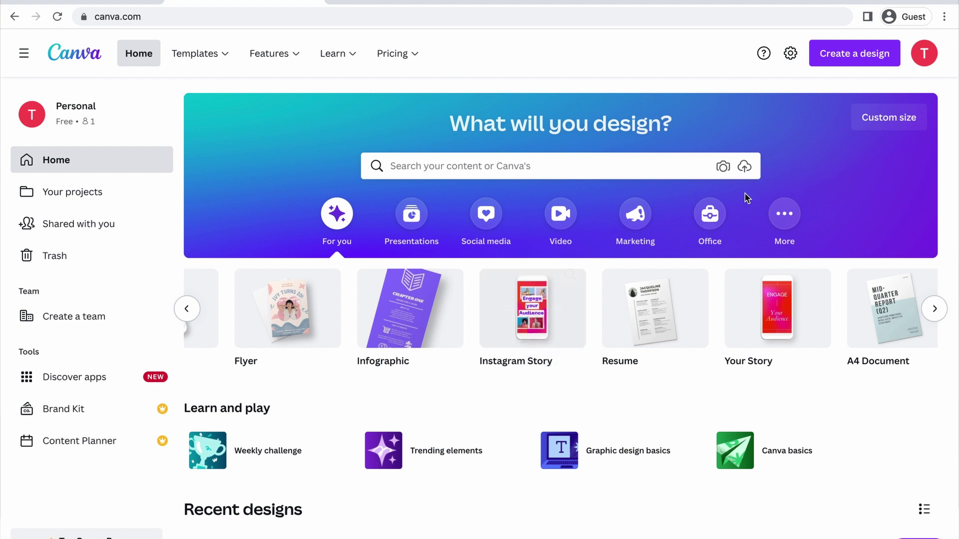
left_click(871, 115)
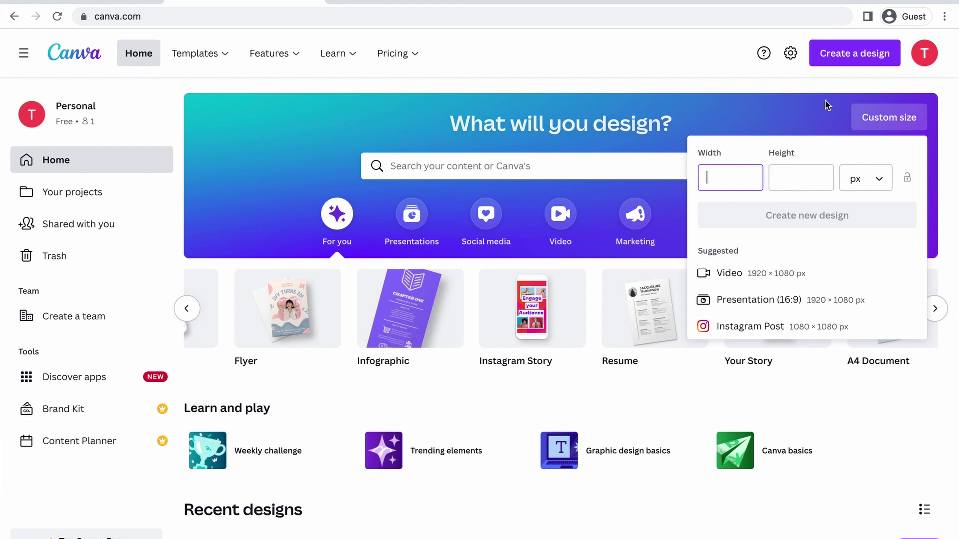
type("600")
key("Tab")
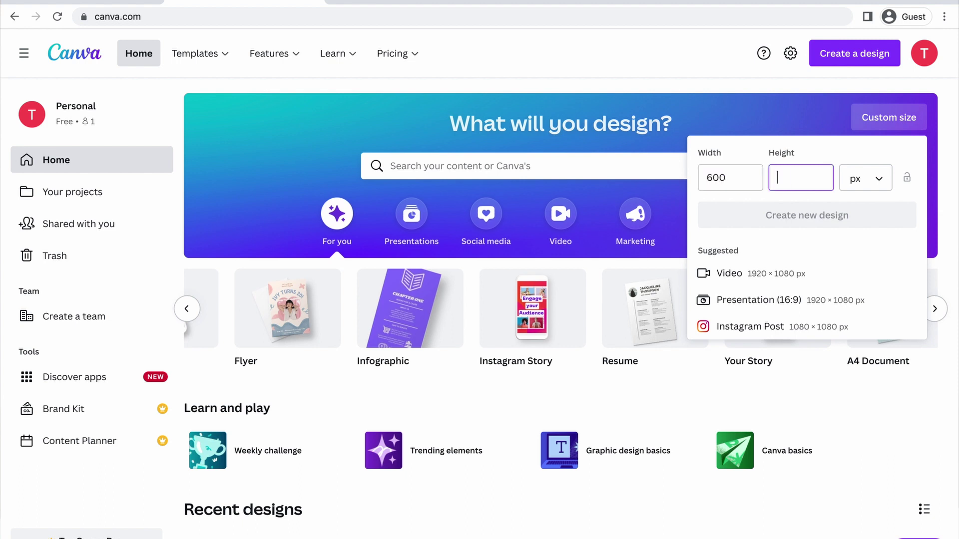
type("600")
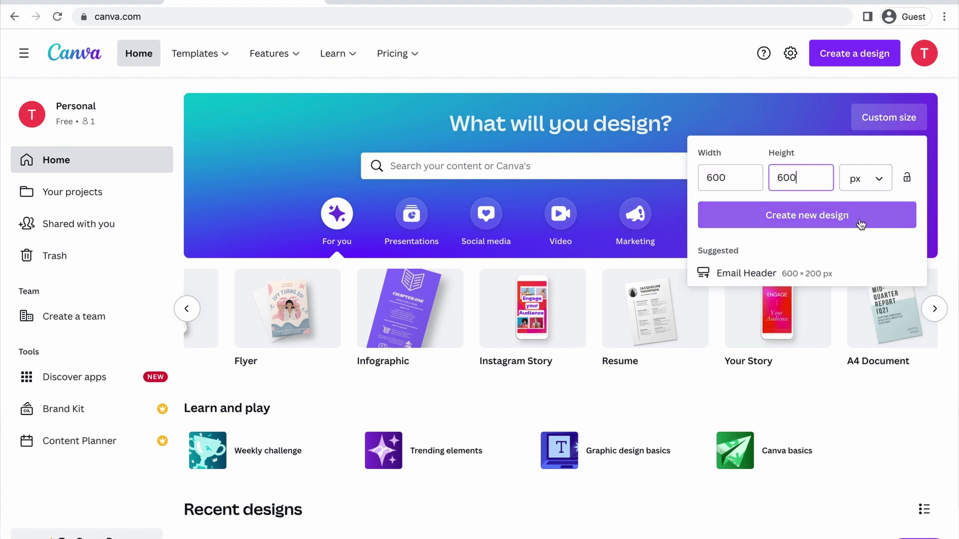
left_click(880, 218)
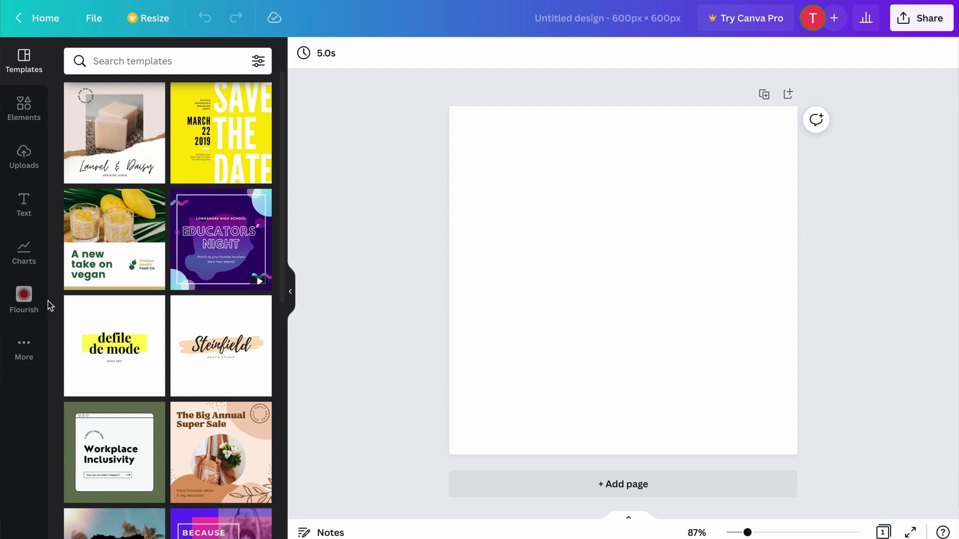
- Insert the Flourish project "Bor vazduh" as a chart, then enlarge it to fill most of the page's width and centre it
left_click(31, 305)
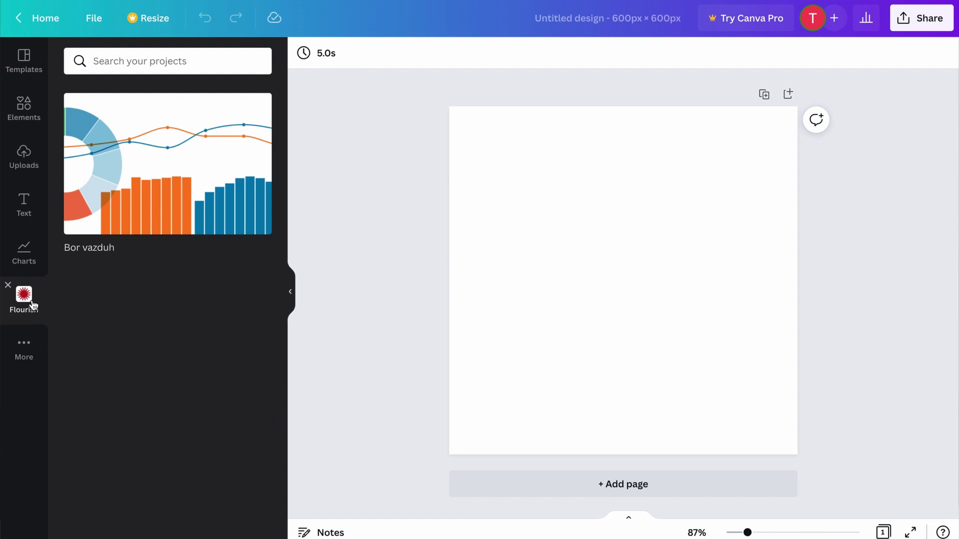
left_click(147, 179)
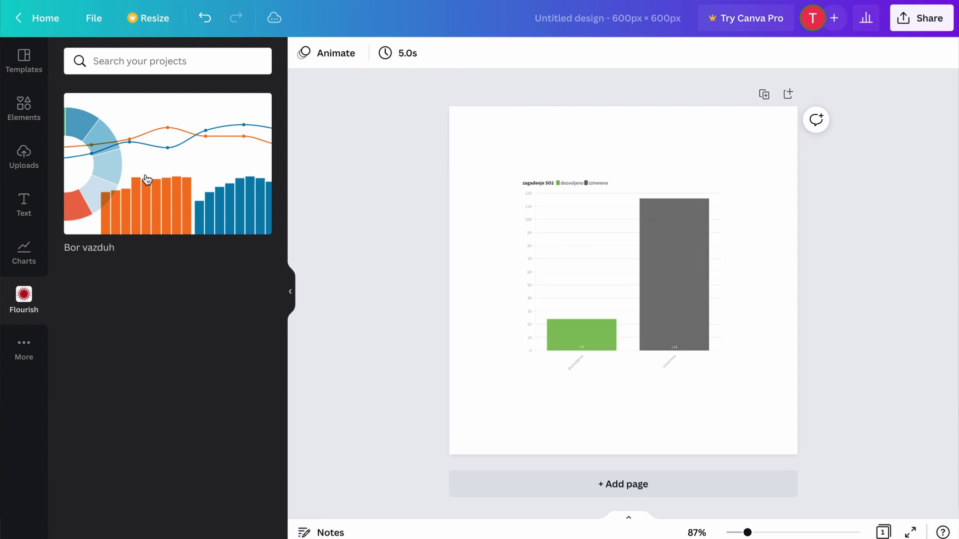
left_click(624, 276)
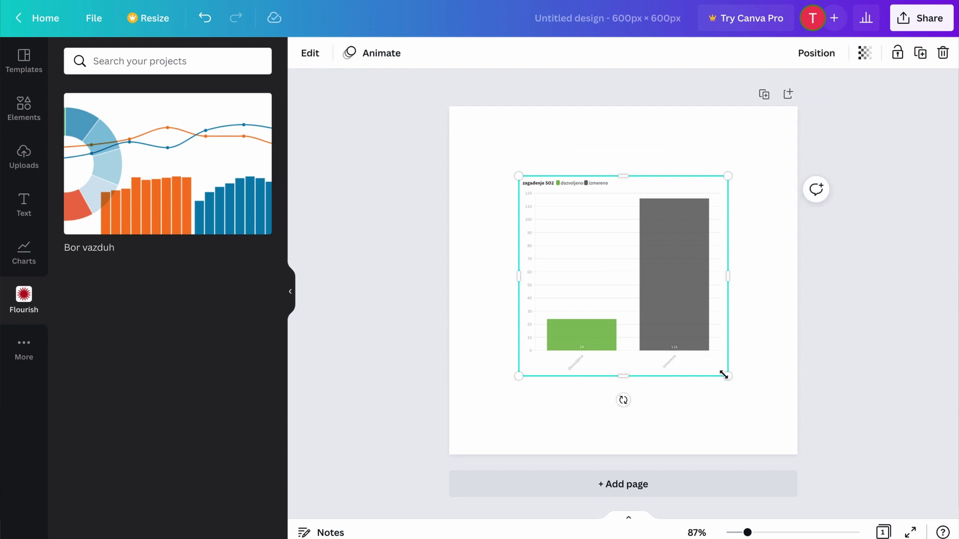
left_click_drag(724, 375, 753, 401)
left_click_drag(756, 296, 781, 298)
left_click_drag(654, 406, 653, 420)
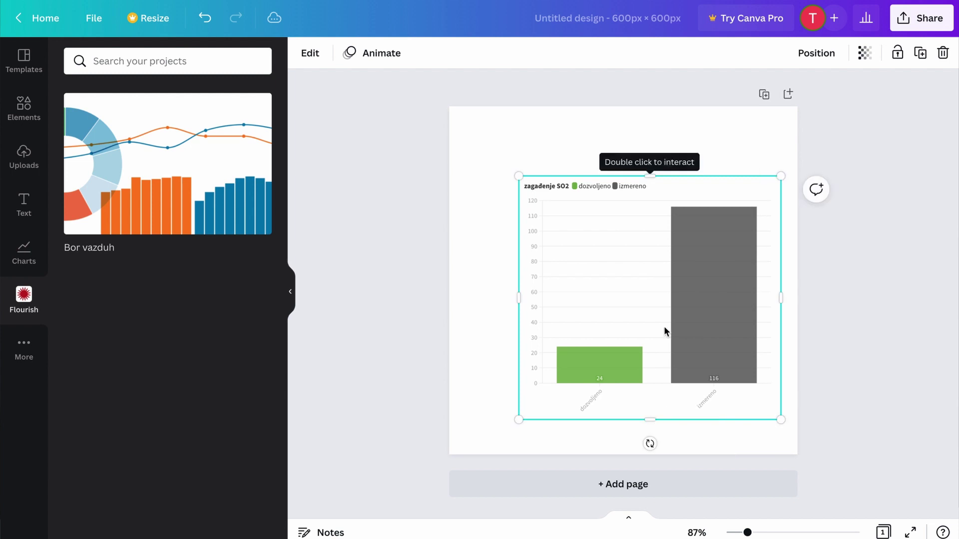
left_click_drag(655, 289, 633, 271)
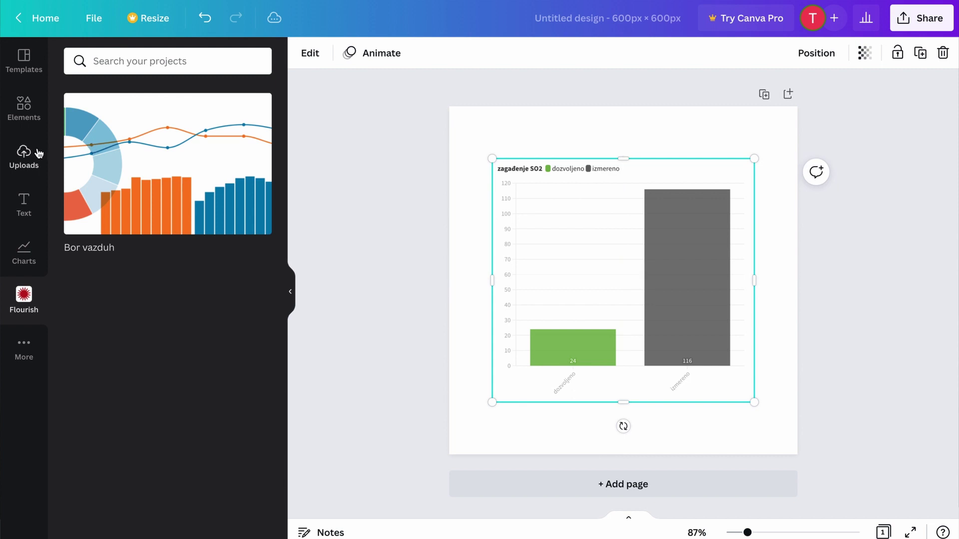
- Add a heading to the page reading "Zagađen vazduh u Boru"
left_click(27, 200)
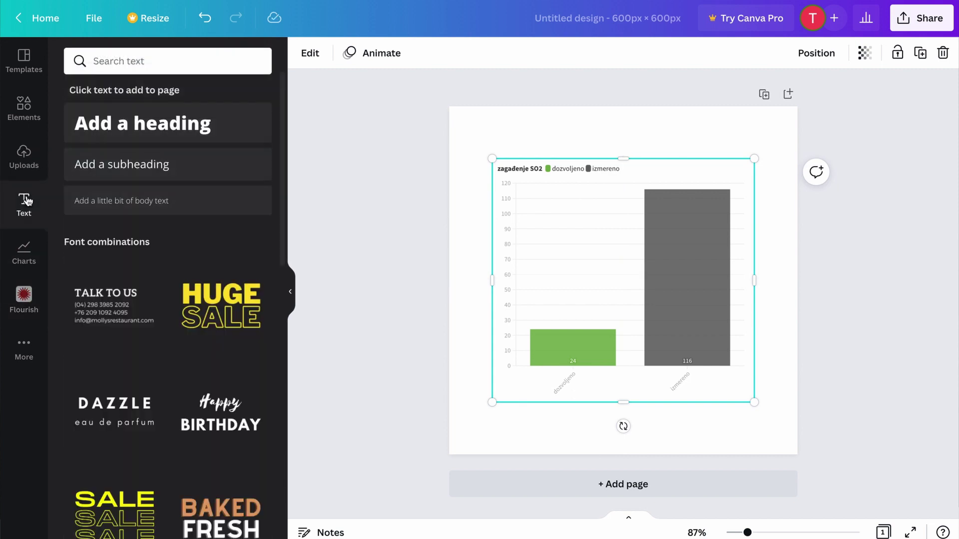
left_click(118, 129)
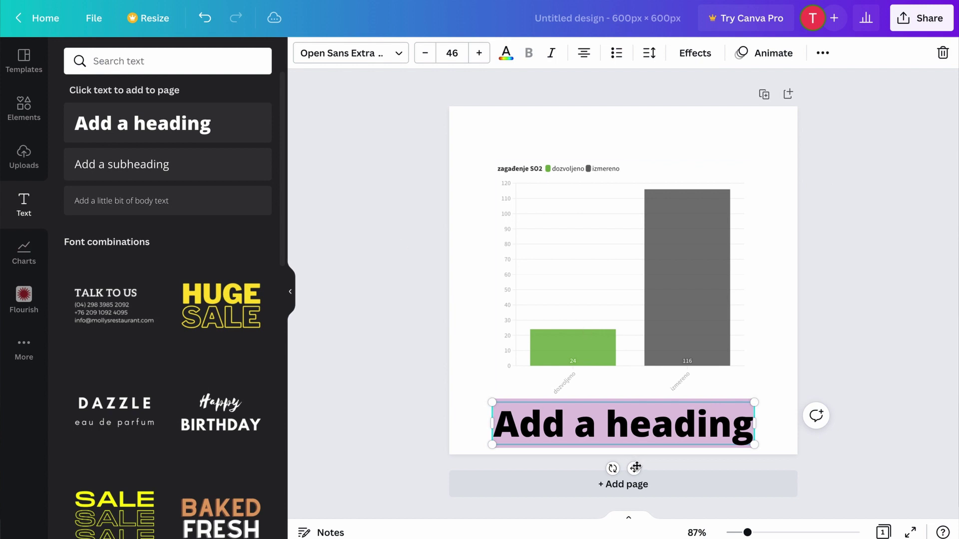
type("Zagađen vazduh u Boru")
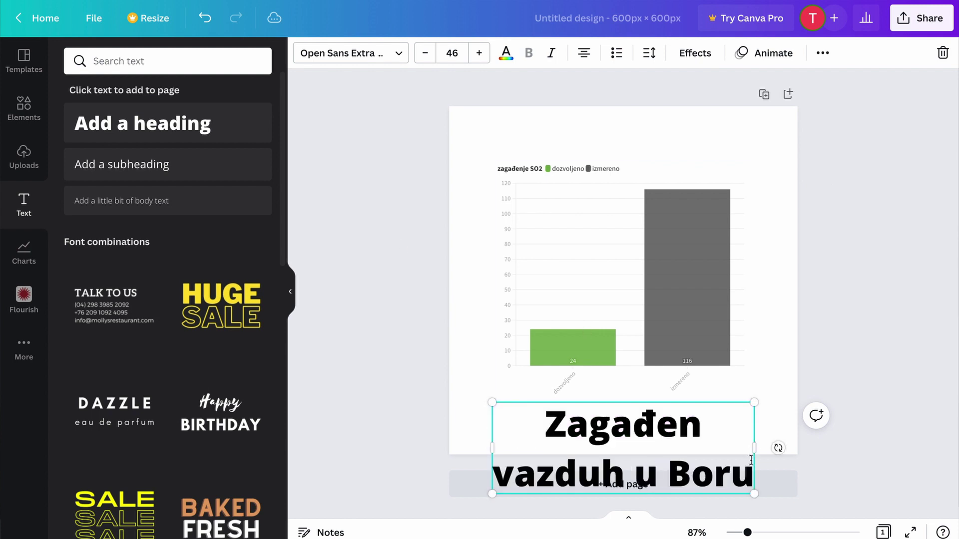
- Shrink the heading to one line at about size 22.1, left-aligned, and place it above the chart at the page's upper left
left_click_drag(754, 448, 746, 426)
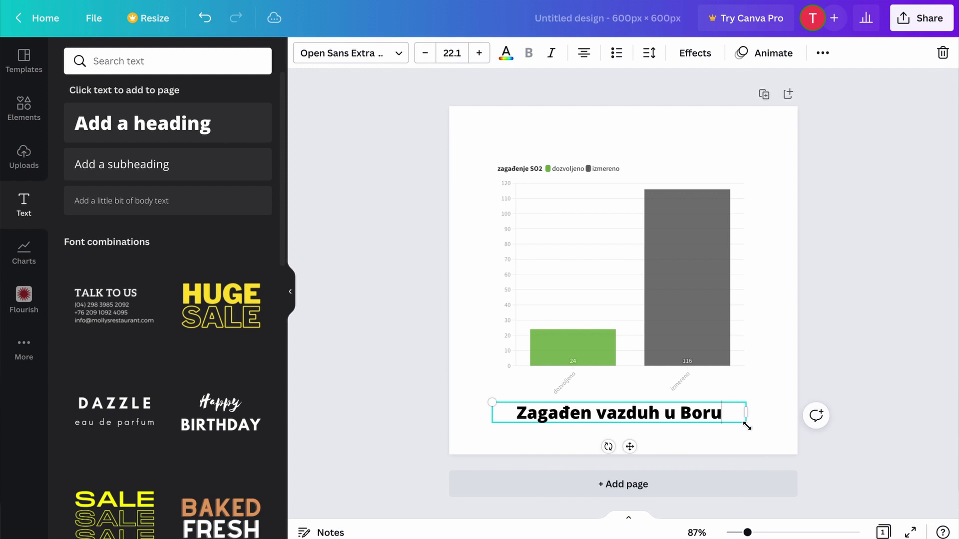
left_click(584, 54)
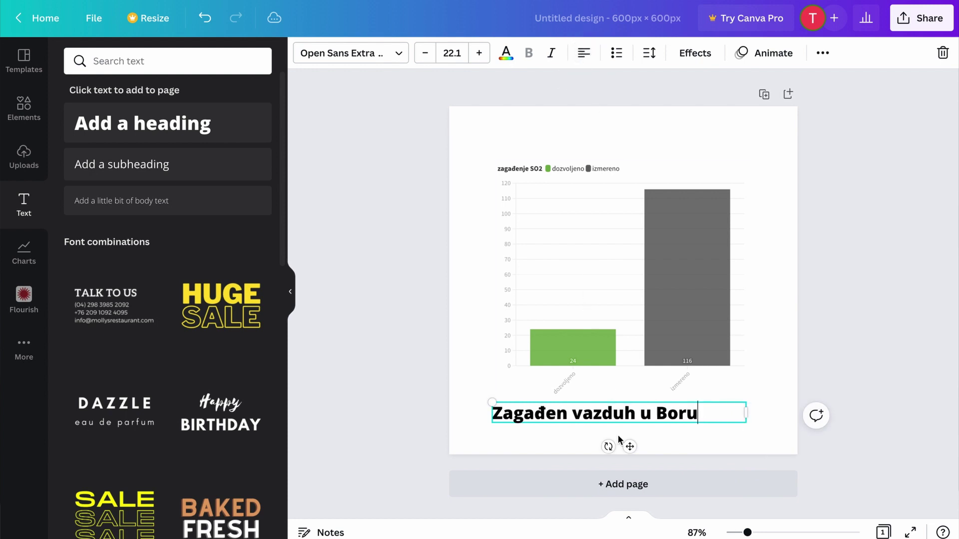
left_click_drag(629, 446, 594, 164)
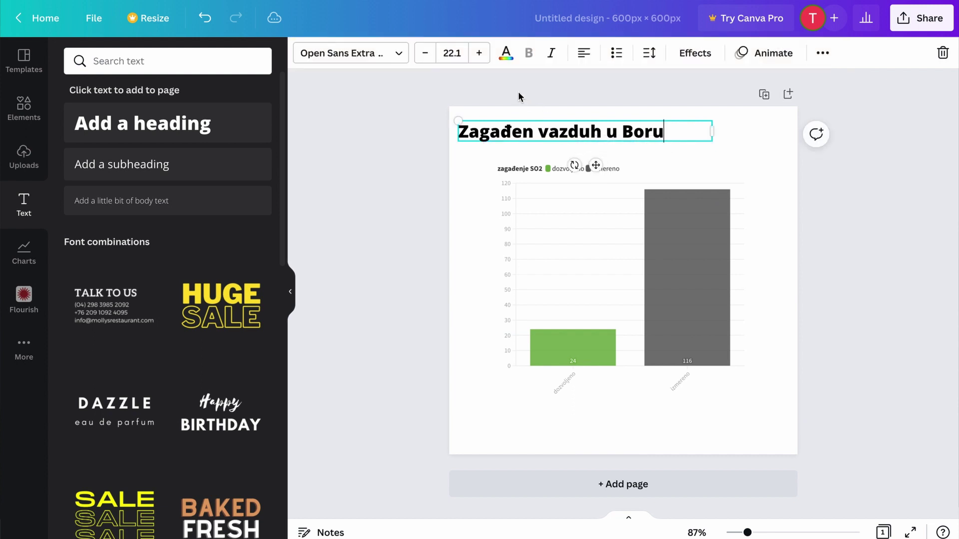
- Color the word "Zagađen" in the heading dark teal from the default colors
double_click(519, 131)
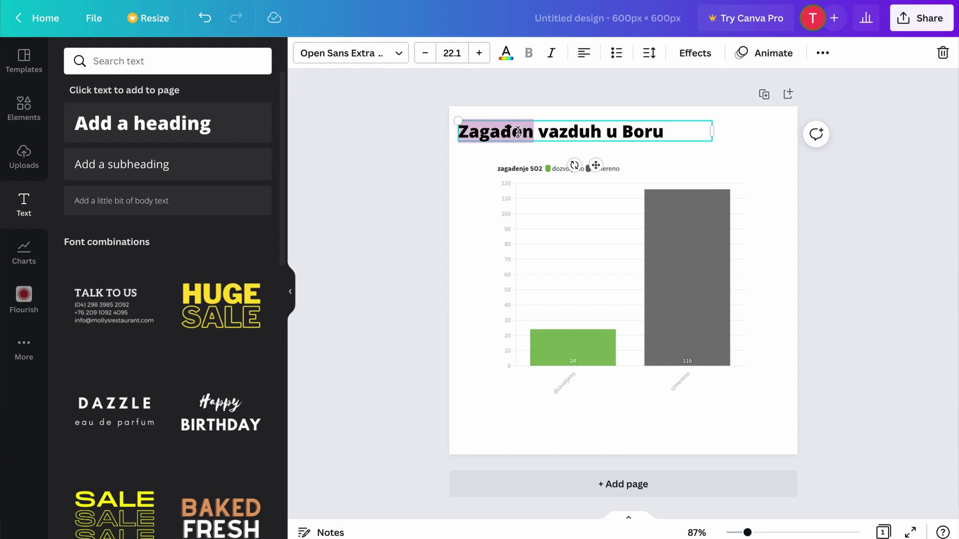
left_click(506, 53)
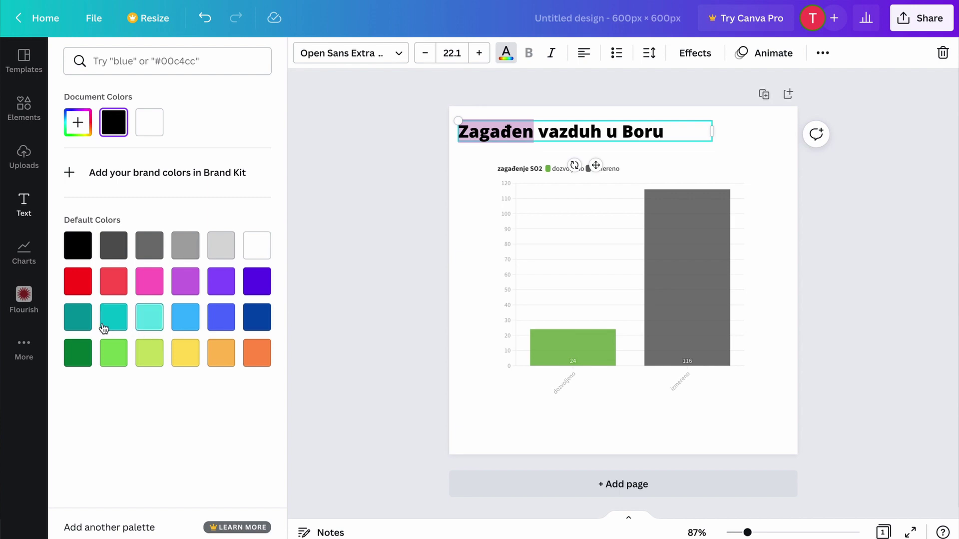
left_click(79, 317)
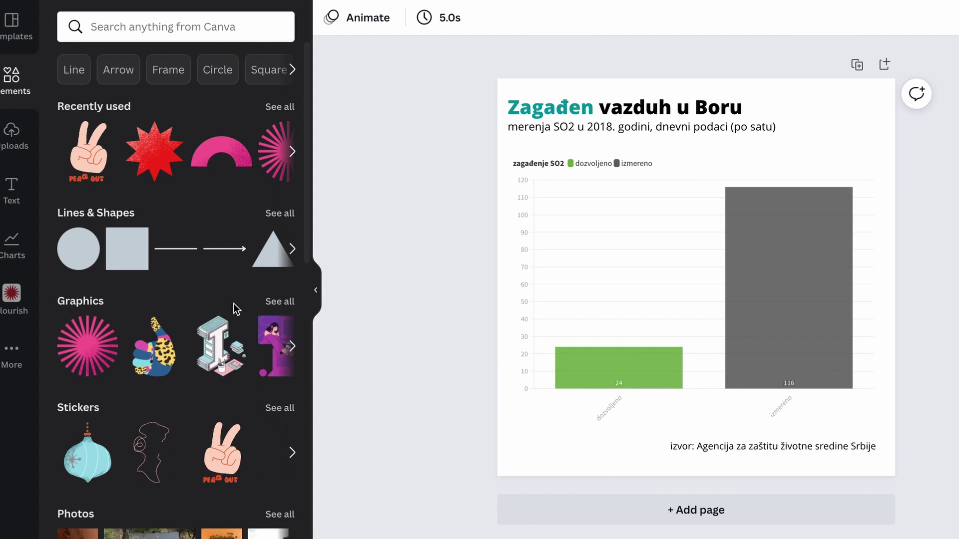
- Look through the stickers, photos, videos and audio in the elements library and the options for uploading own media
scroll(234, 305, "down", 1)
scroll(233, 303, "down", 6)
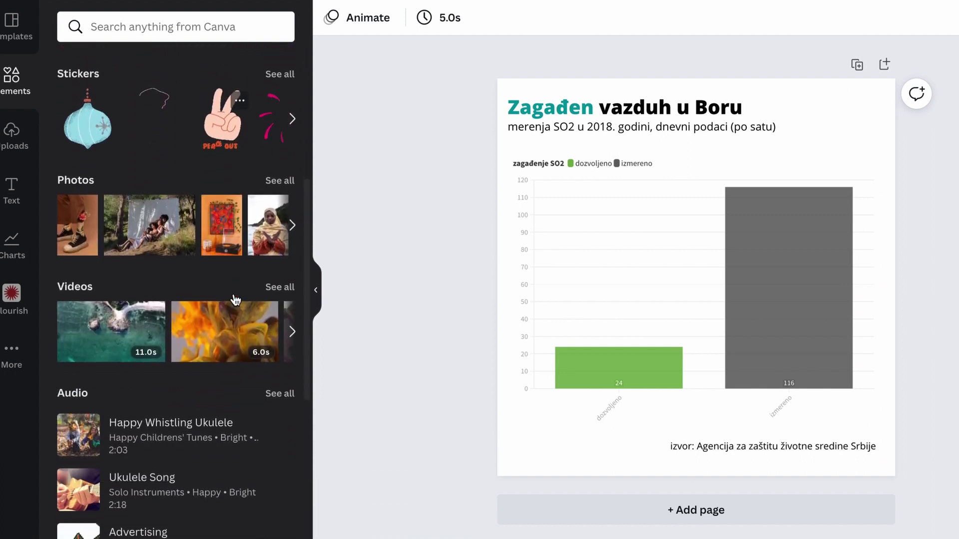
left_click(292, 325)
left_click(293, 325)
left_click(293, 325)
left_click(293, 325)
left_click(293, 325)
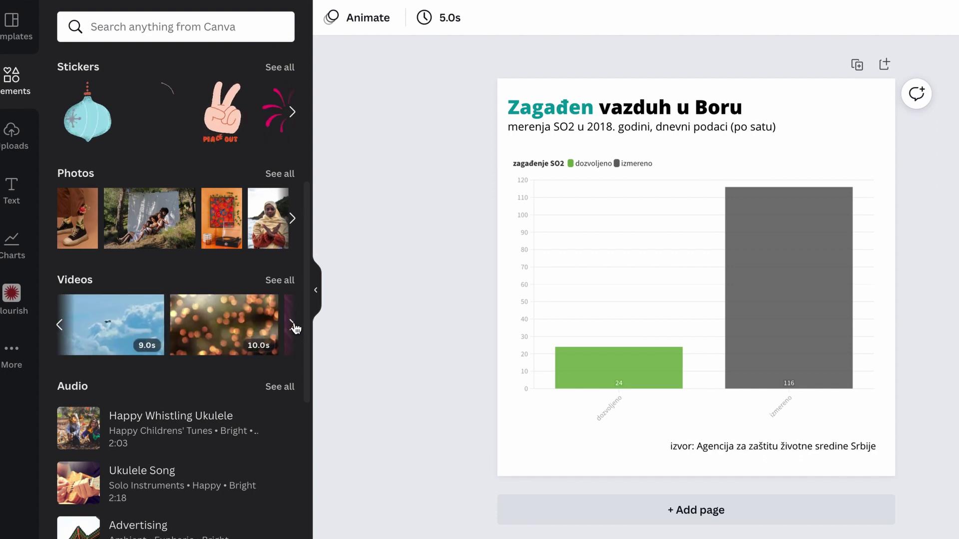
scroll(296, 328, "down", 1)
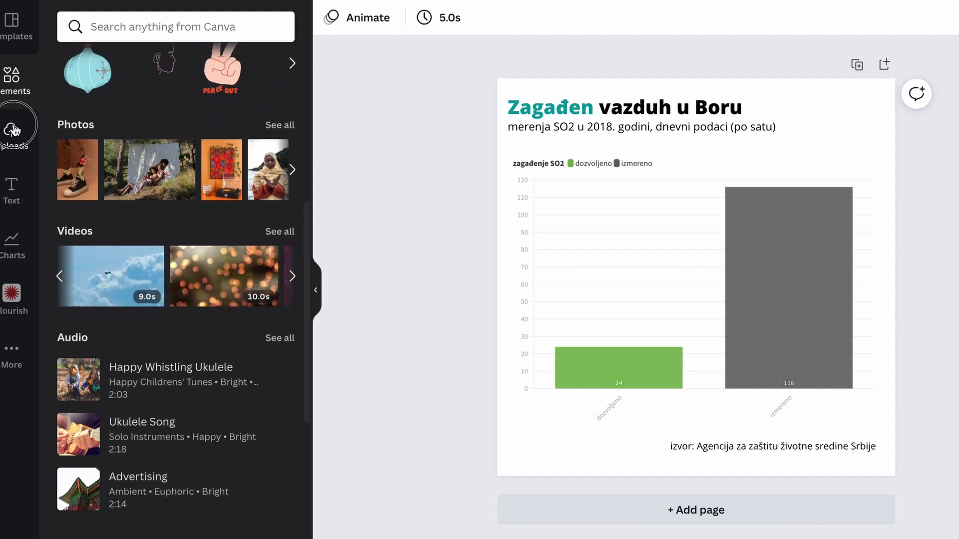
left_click(15, 131)
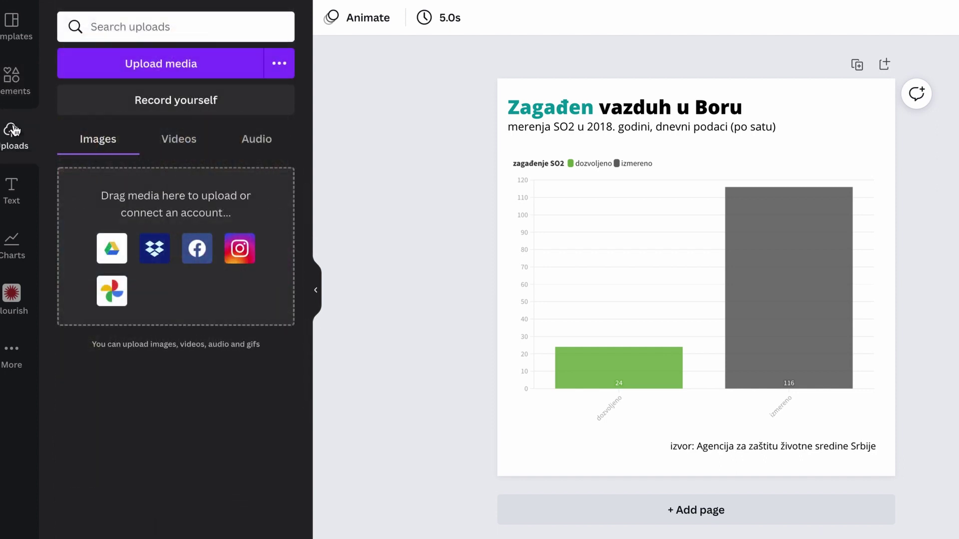
- Search the elements for "air pollution" and insert the graphic of two smoking cooling towers
left_click(11, 95)
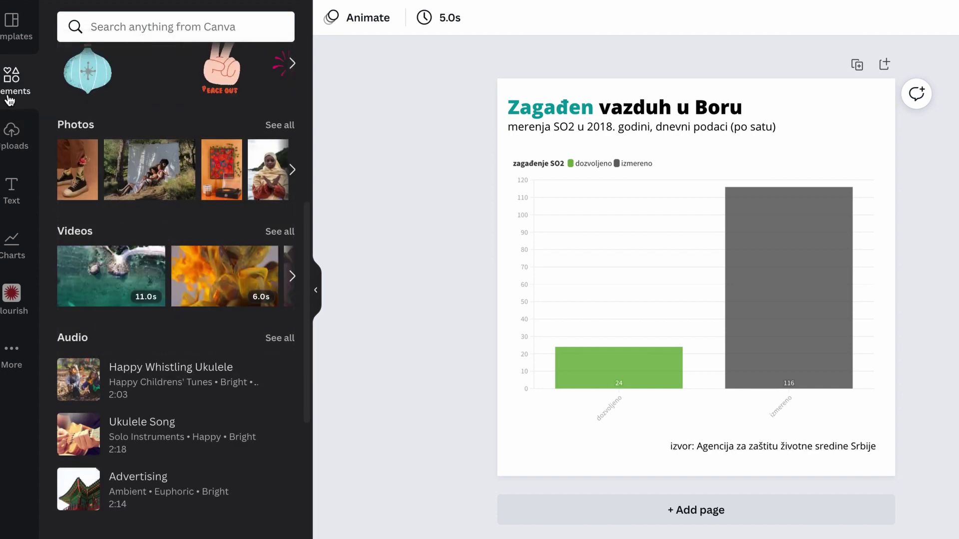
left_click(123, 27)
type("air")
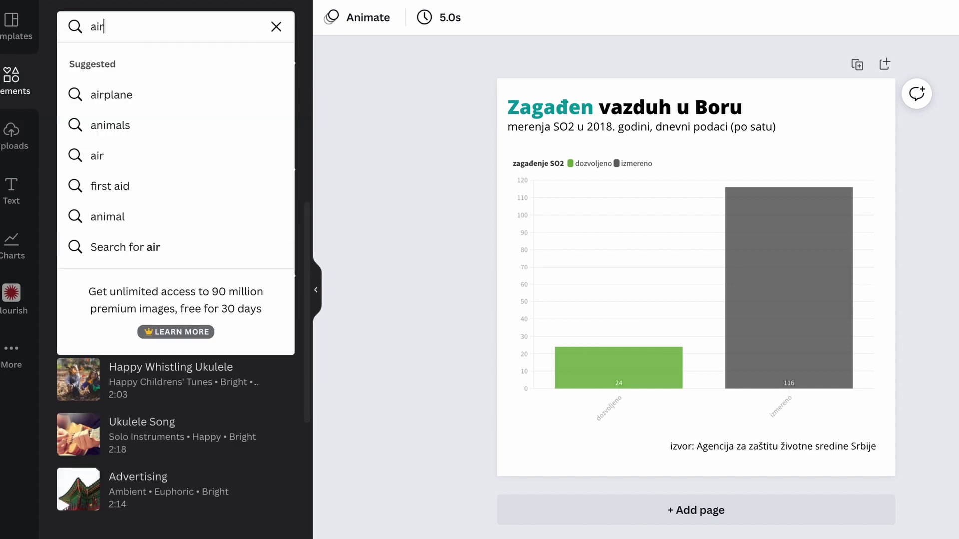
type(" pollutio")
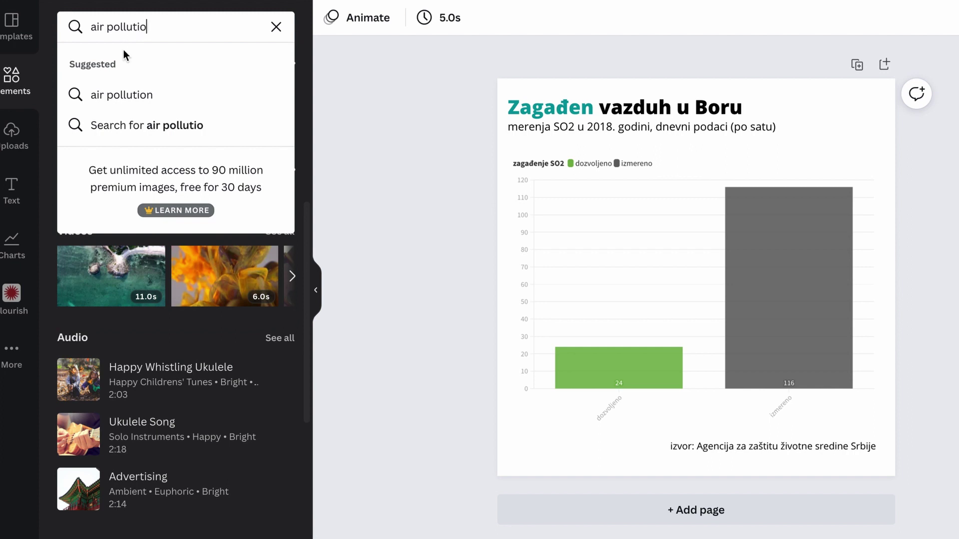
left_click(121, 89)
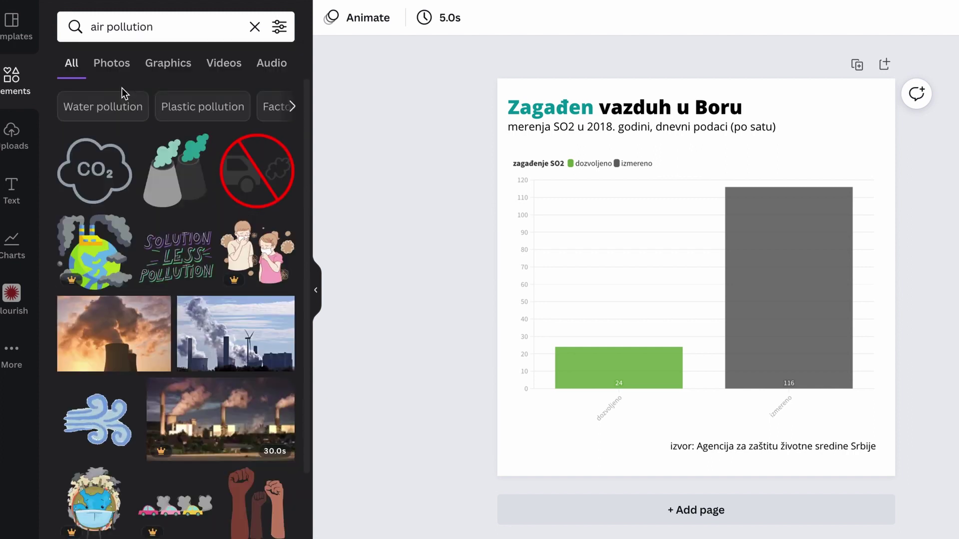
scroll(122, 88, "down", 6)
scroll(122, 88, "down", 3)
scroll(122, 88, "up", 9)
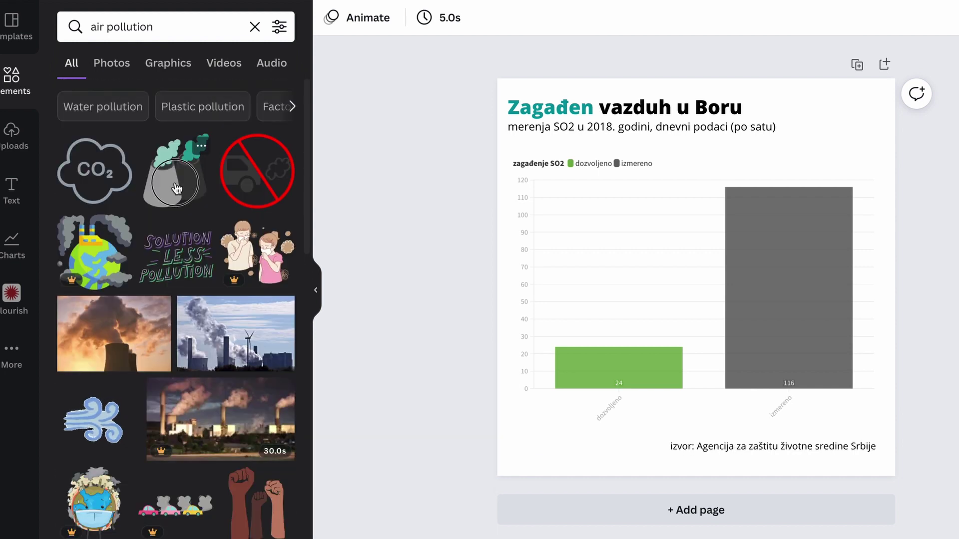
left_click(177, 190)
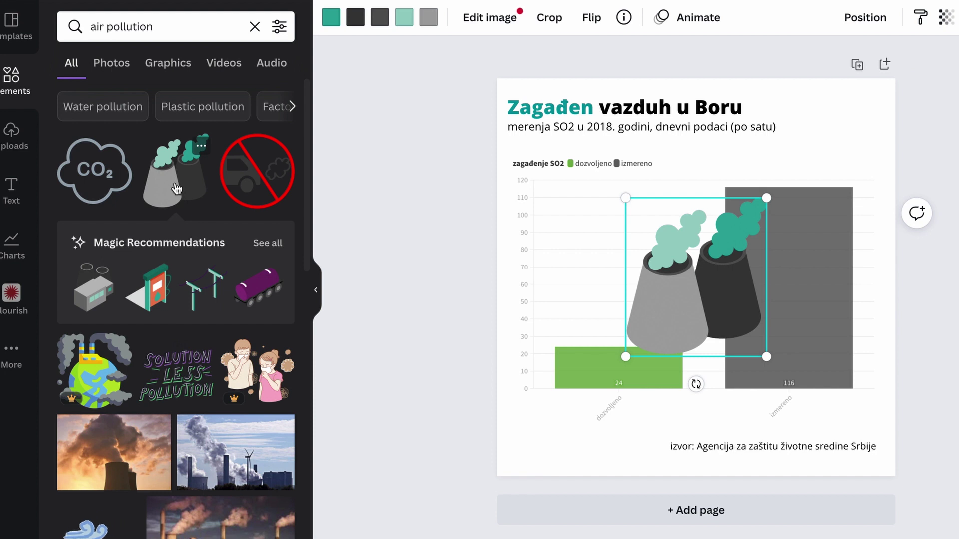
- Shrink the cooling towers graphic and place it in the page's upper right corner, beside the heading
left_click_drag(623, 358, 732, 295)
left_click_drag(733, 247, 842, 140)
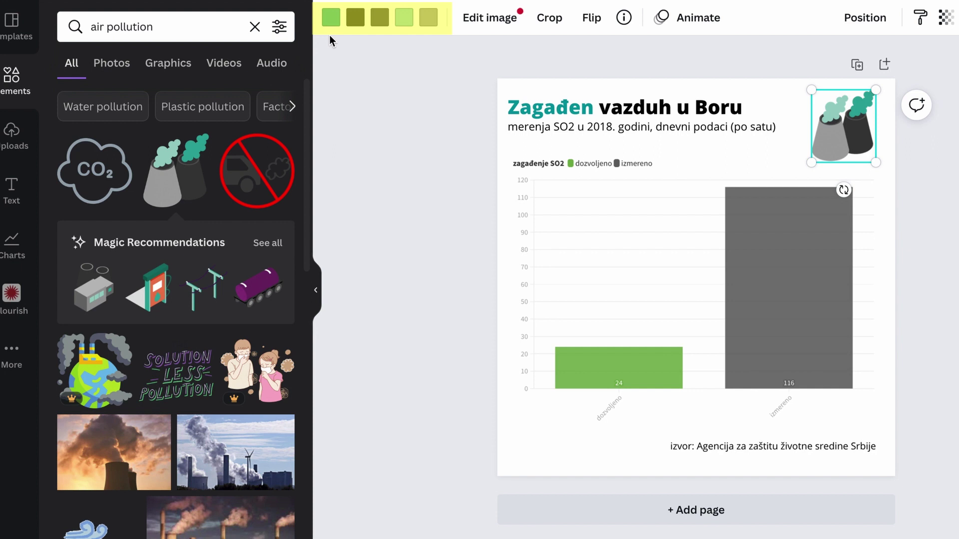
- Recolor the cooling towers graphic's darker teal smoke to light gray
left_click(330, 19)
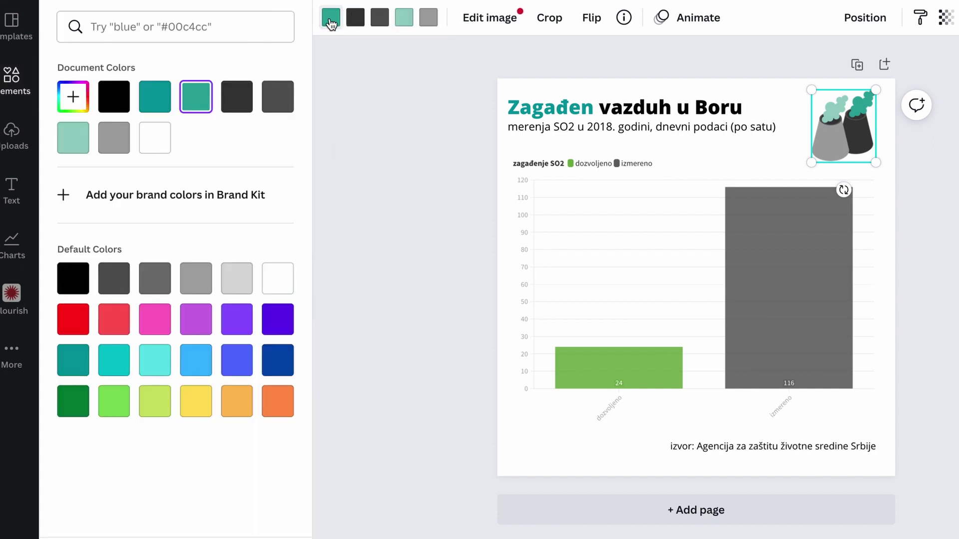
left_click(238, 288)
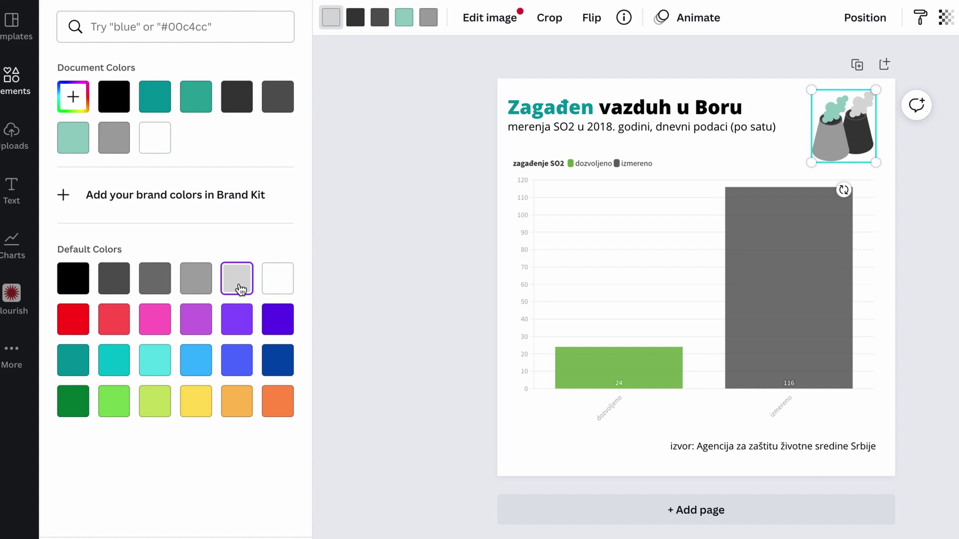
key("Escape")
- Insert the circular frame from the elements library onto the page
left_click(12, 131)
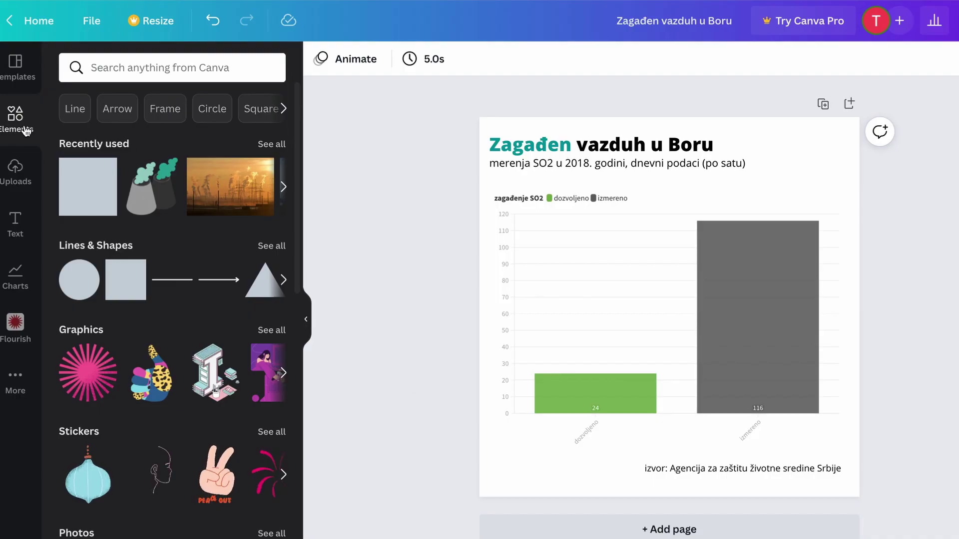
scroll(178, 341, "down", 15)
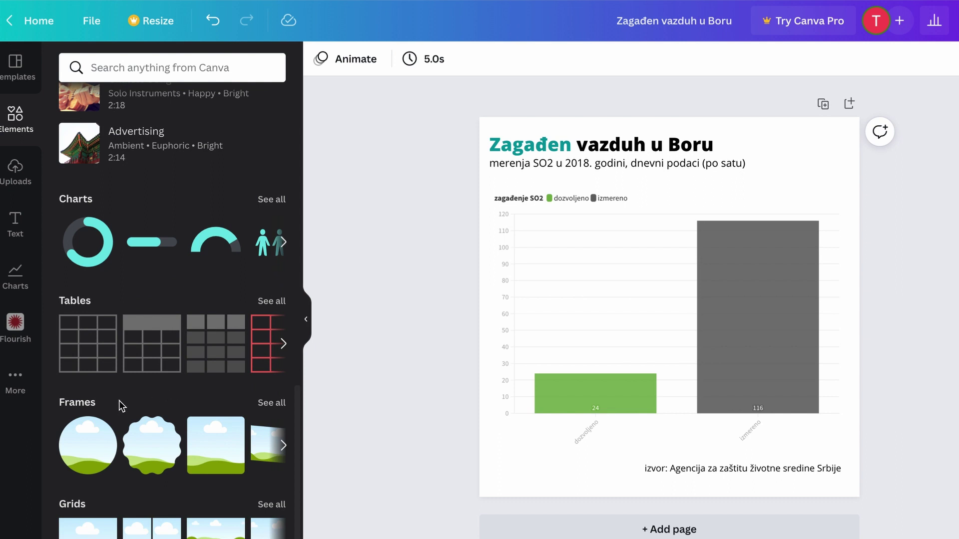
left_click(86, 451)
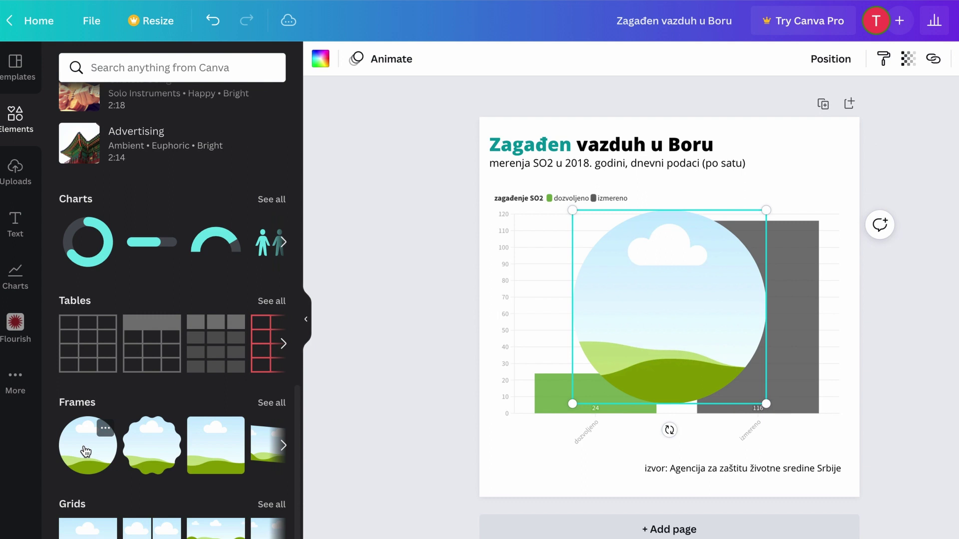
- Search the photos for "air pollution" and fill the circular frame with the photo of thick white smoke from a chimney
scroll(86, 451, "up", 10)
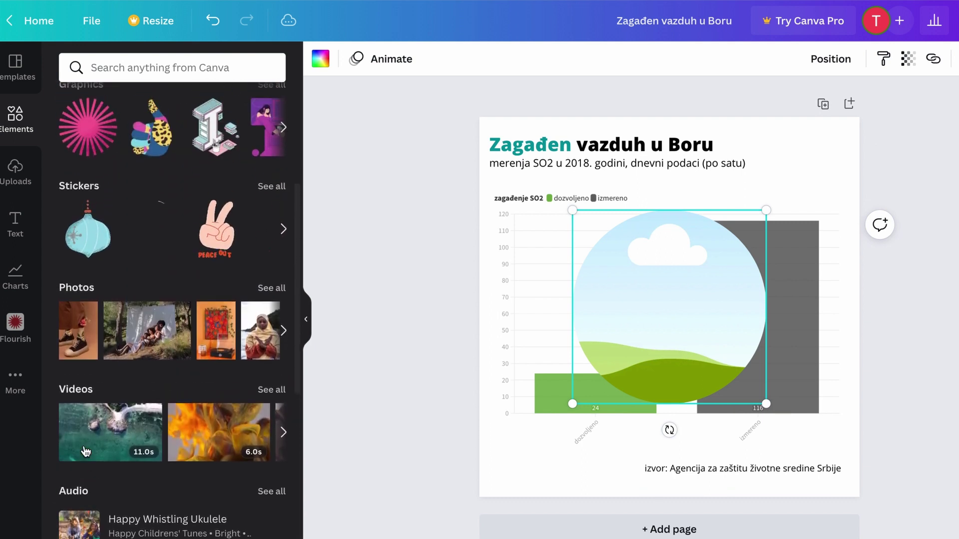
scroll(86, 451, "up", 5)
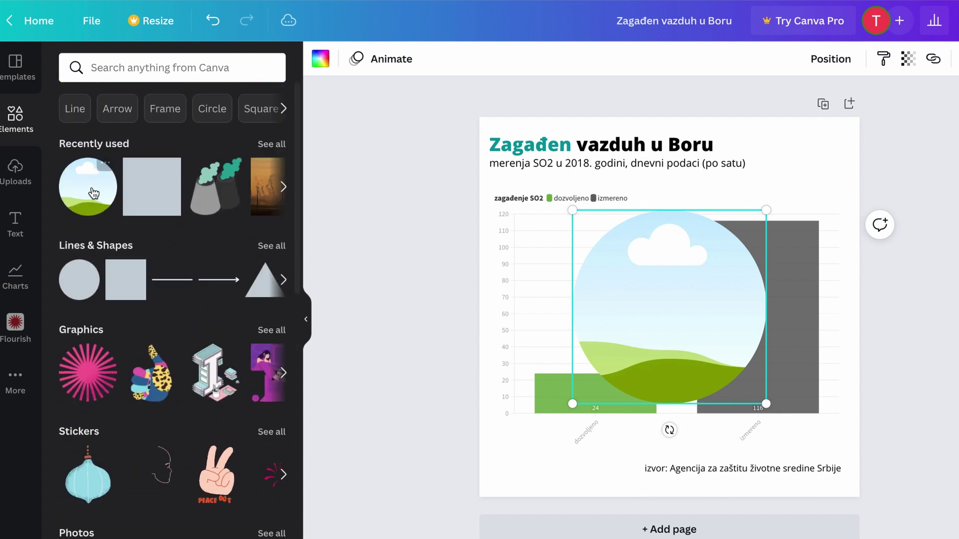
scroll(206, 284, "down", 4)
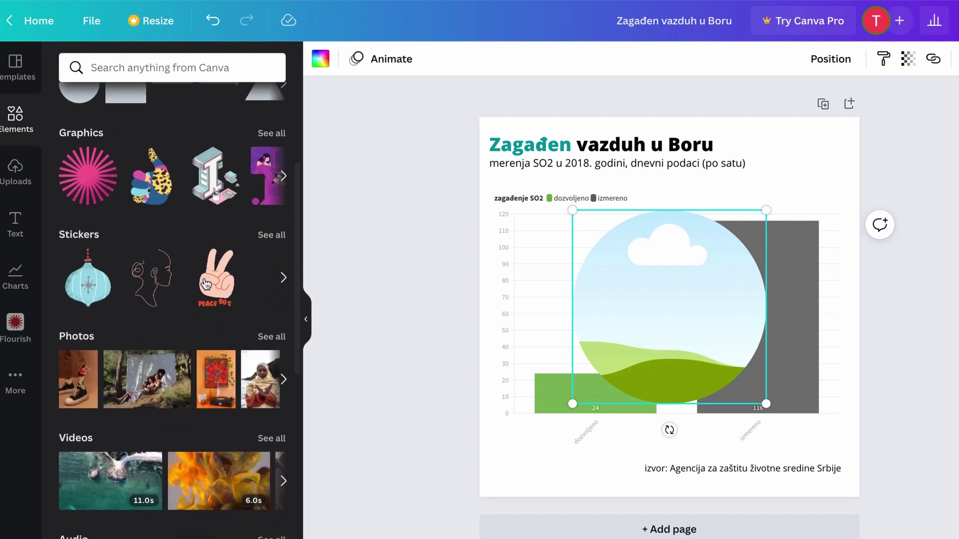
left_click(271, 336)
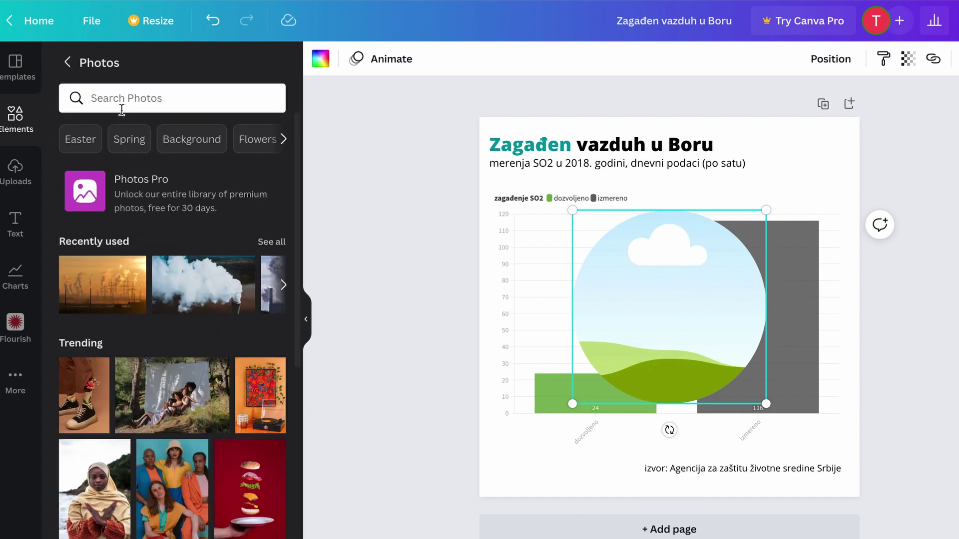
left_click(121, 109)
left_click(125, 159)
scroll(143, 225, "down", 3)
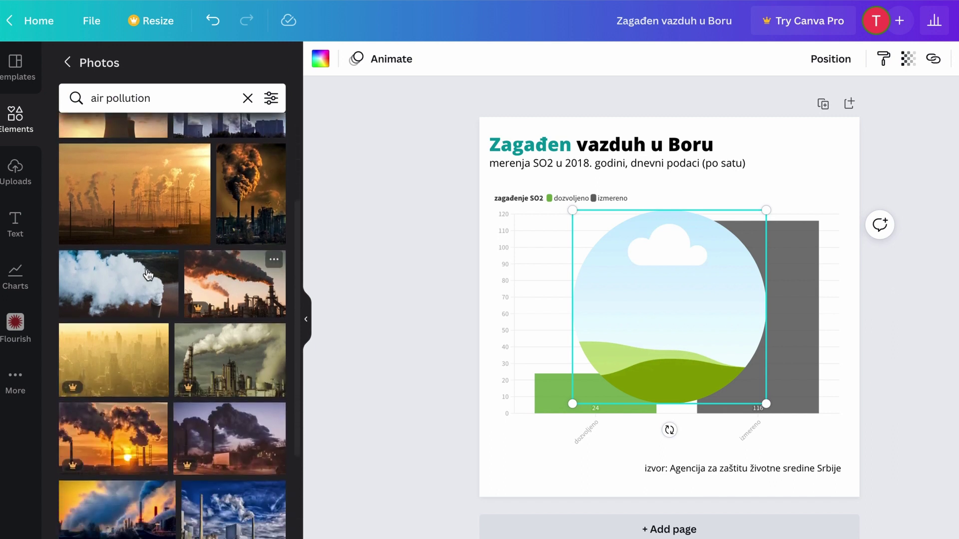
left_click_drag(129, 276, 621, 306)
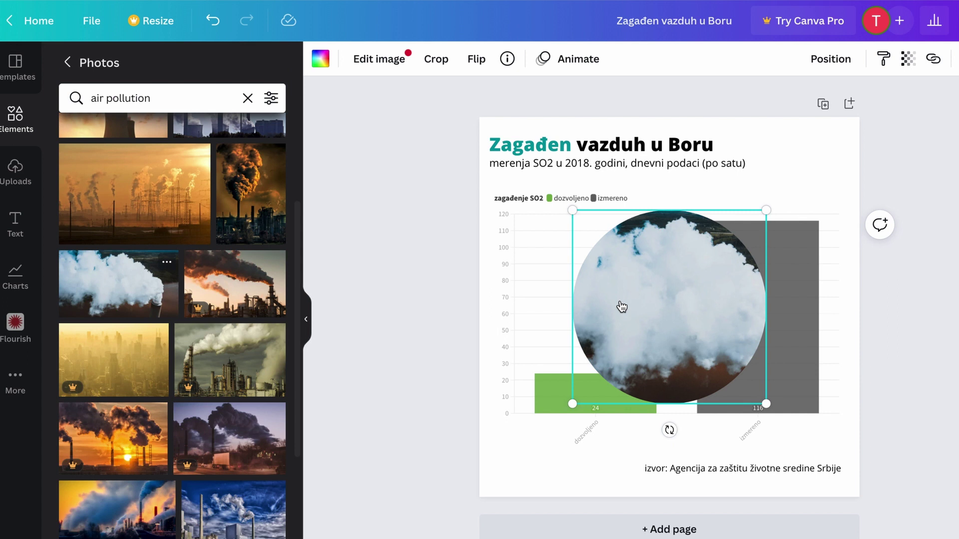
- Shift the smoke photo to the left inside the circular frame so the chimney falls within the circle
double_click(672, 307)
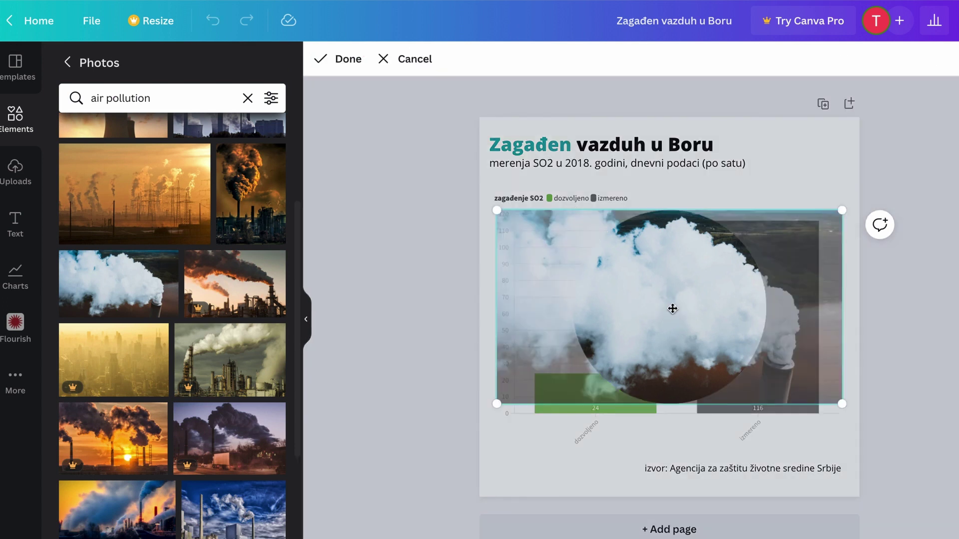
left_click_drag(676, 308, 593, 313)
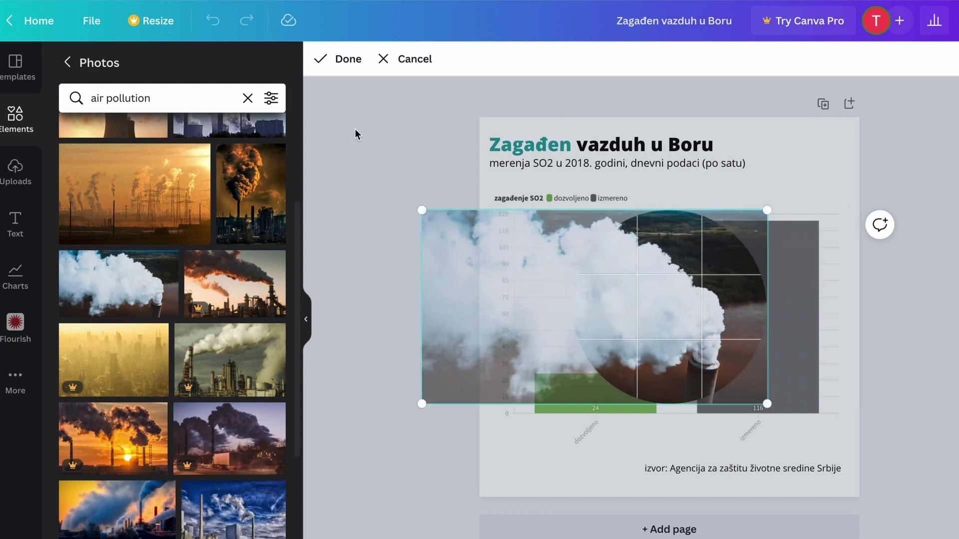
left_click(343, 64)
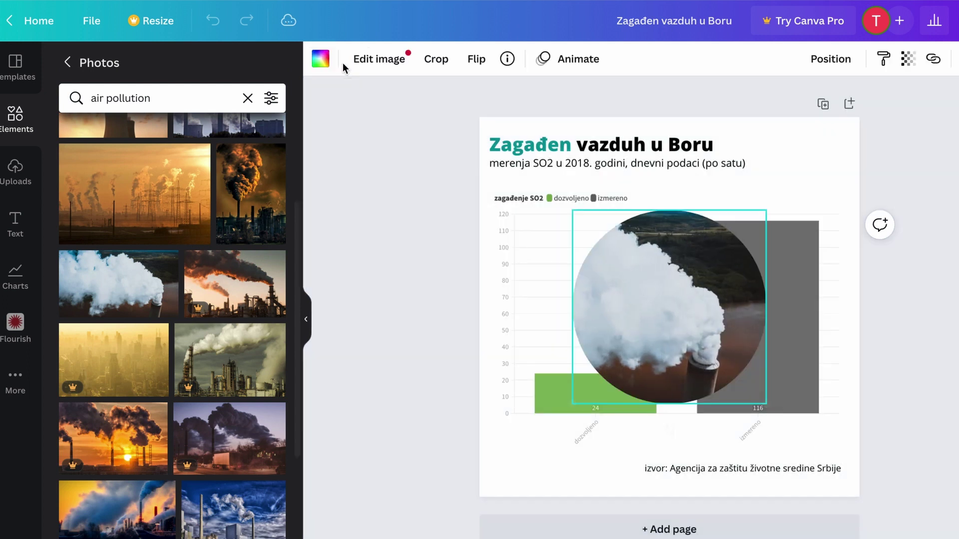
- Shrink the circular smoke photo and place it in the page's upper right corner, beside the heading
left_click_drag(559, 397, 675, 302)
left_click_drag(795, 191, 796, 189)
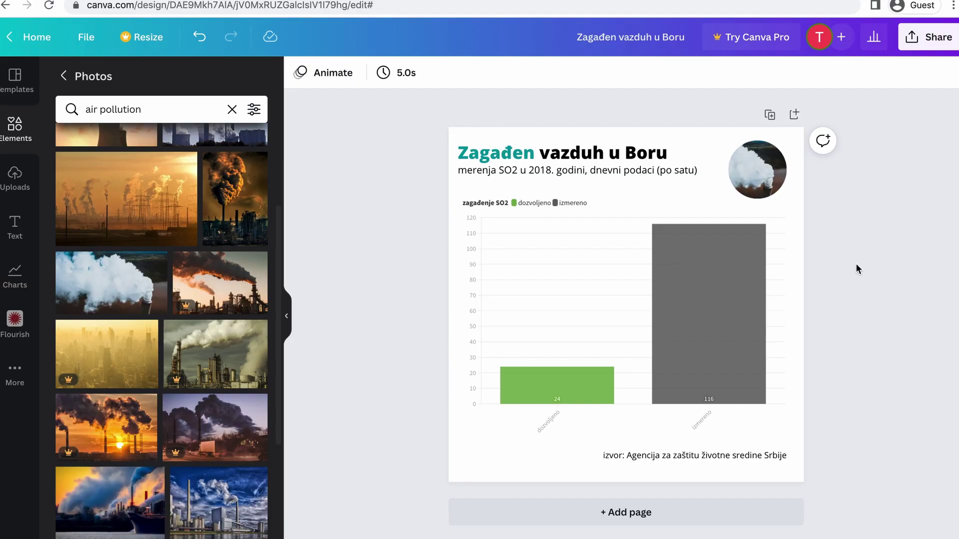
- Open the design's sharing and download options
left_click(948, 36)
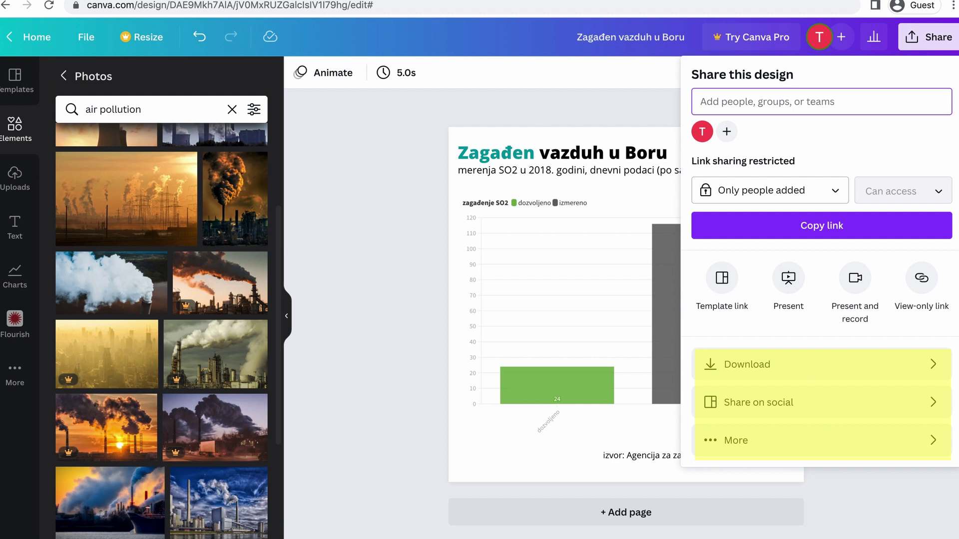